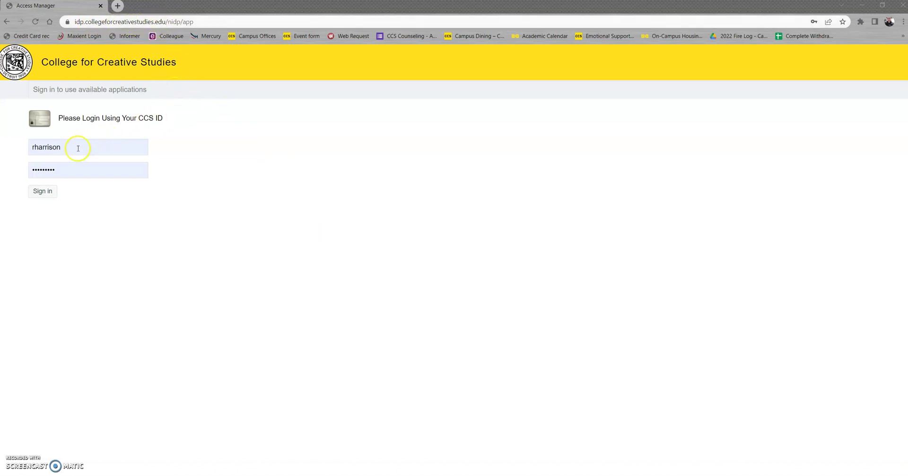
Sign in on the CCS Access Manager login page to reach the campus applications portal
left_click(45, 195)
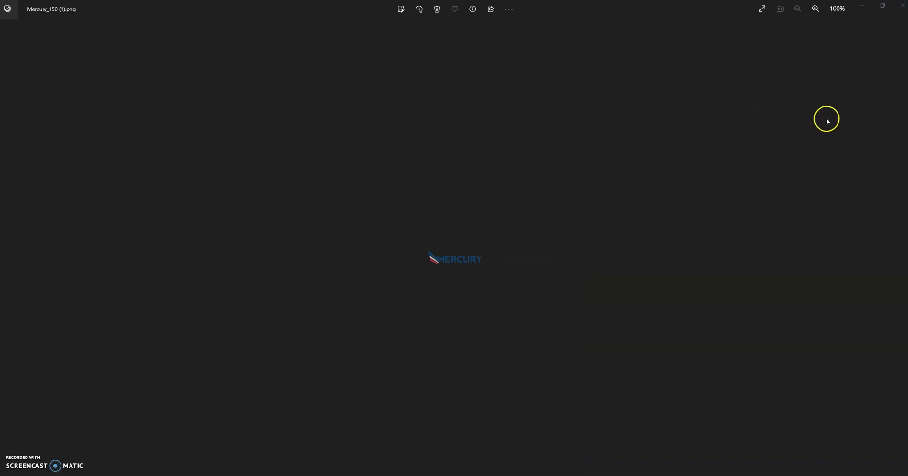
Minimize the Mercury logo image so the landing-page screenshot shows in Photos
left_click(862, 6)
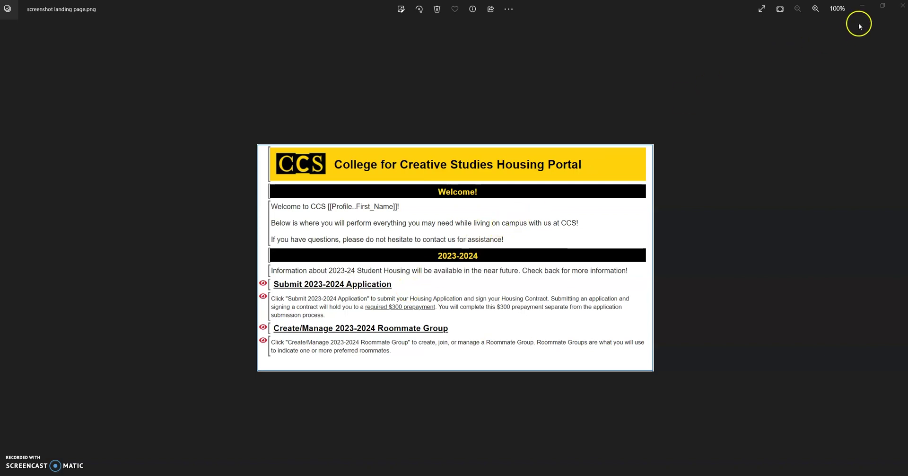
Minimize the Photos viewer to return to the 2023-24 housing application welcome page
left_click(865, 7)
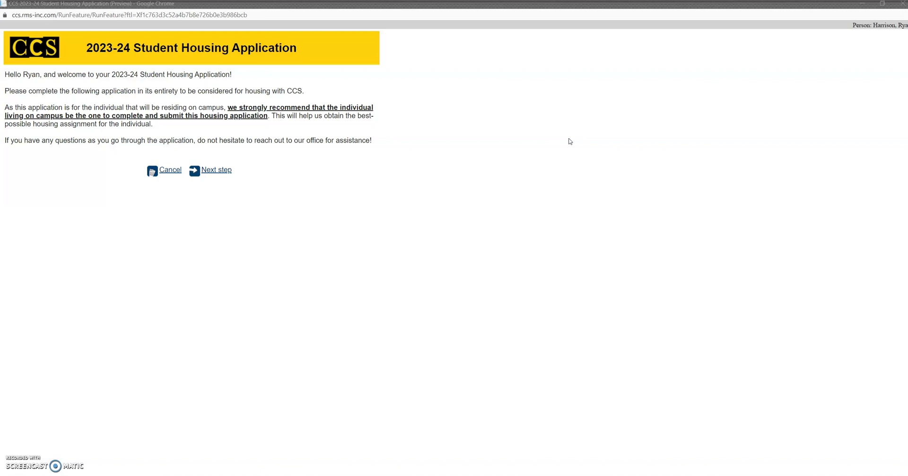
Advance from the application welcome page to the Profile Information page
left_click(561, 105)
left_click(217, 171)
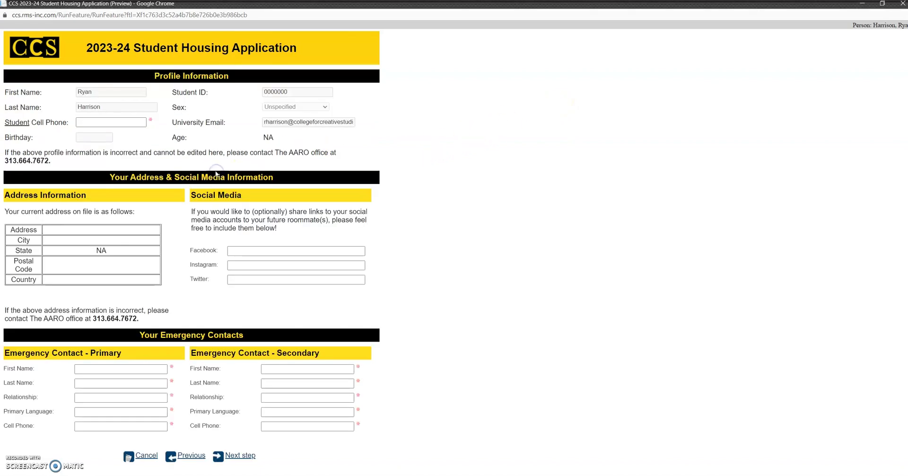
left_click(473, 190)
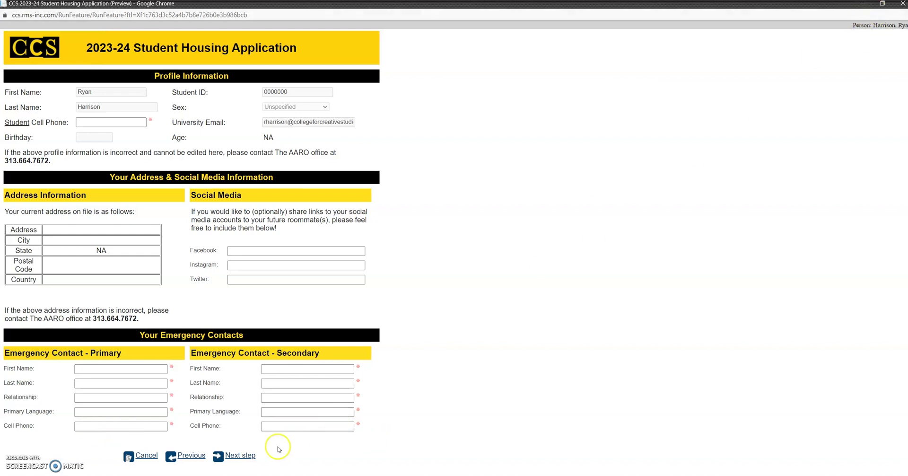
Dismiss the required-fields warning and enter the student's cell phone number
left_click(241, 456)
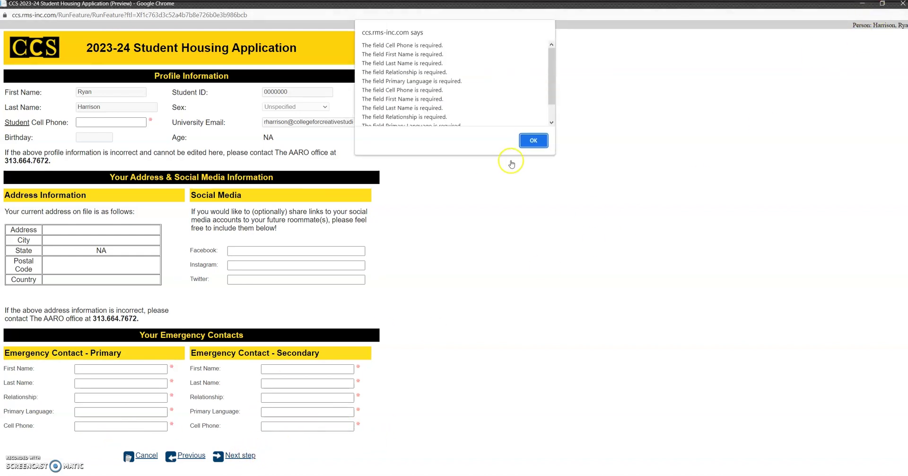
left_click(533, 140)
left_click(115, 123)
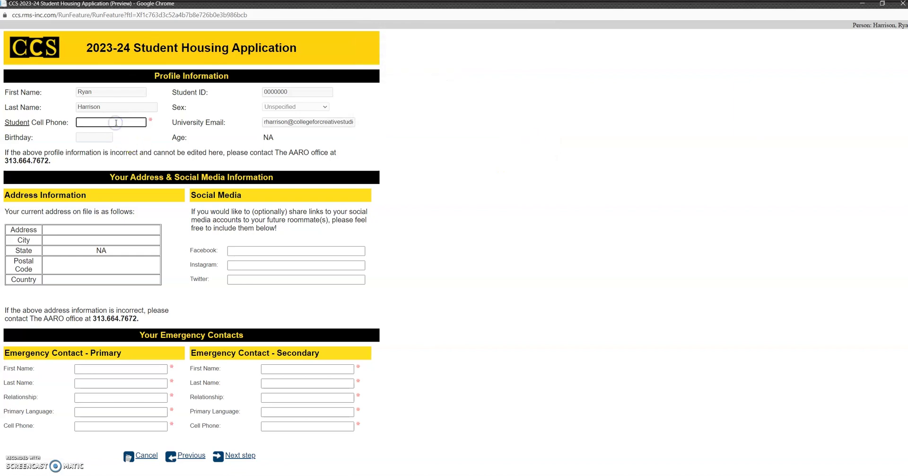
type("2345243")
Fill in the primary emergency contact's name, relationship, primary language and cell phone
left_click(106, 369)
type("wrege")
left_click(101, 382)
type("erterg")
left_click(95, 396)
type("ergreg")
left_click(96, 410)
type("ergre")
left_click(92, 426)
type("ergre")
Fill in the secondary emergency contact's name, relationship, language and cell phone, then continue
left_click(318, 368)
type("g34t3")
left_click(294, 382)
type("34t43")
left_click(284, 395)
type("34t")
left_click(279, 410)
type("34t")
left_click(277, 426)
type("34t")
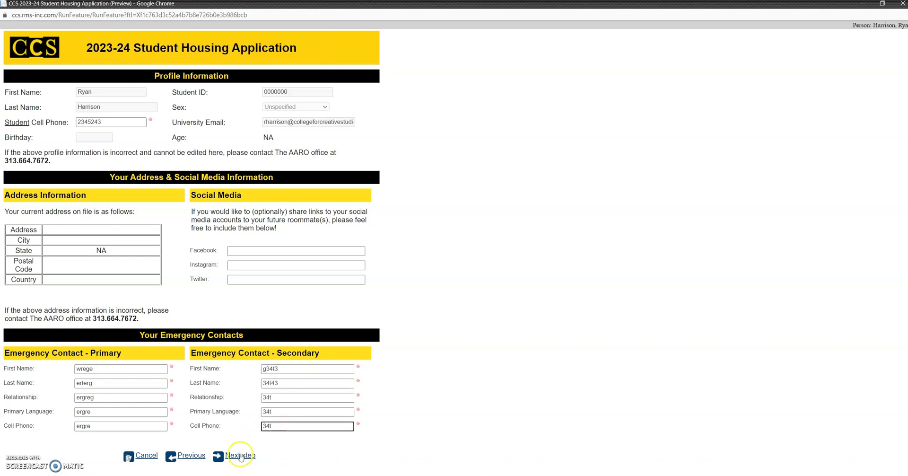
left_click(243, 454)
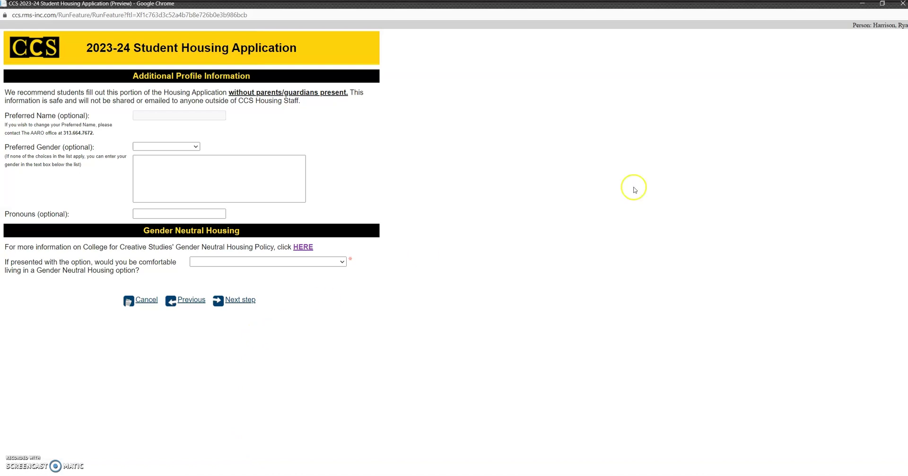
left_click(862, 6)
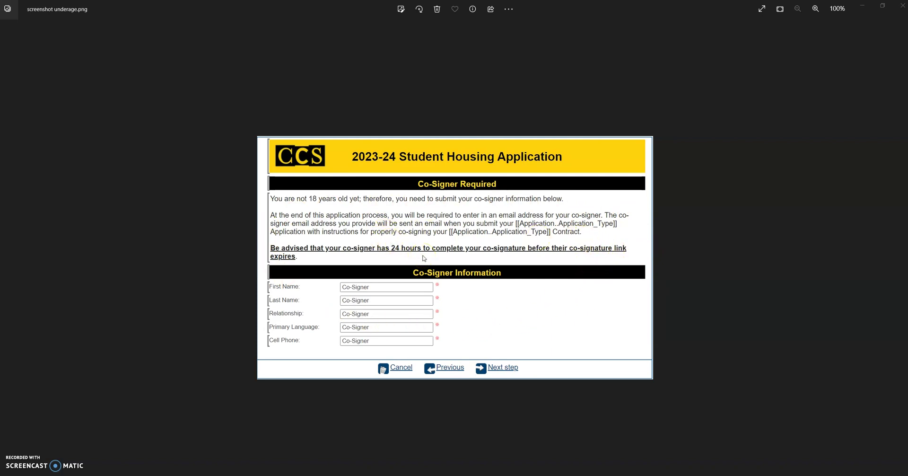
left_click(902, 5)
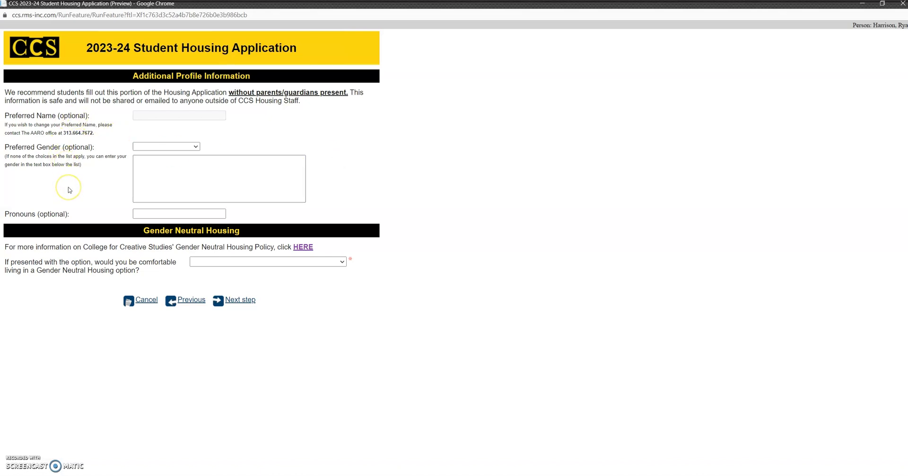
Leave the preferred gender unselected and move to the gender description box
left_click(178, 146)
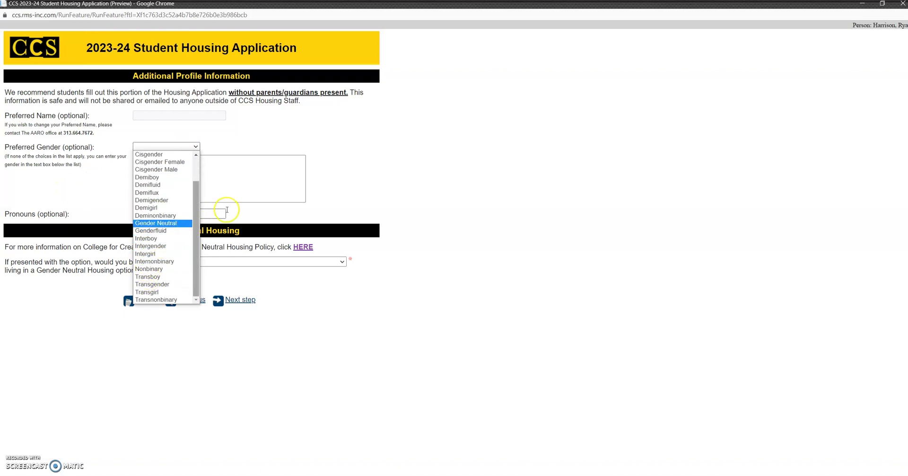
left_click(349, 164)
left_click(184, 173)
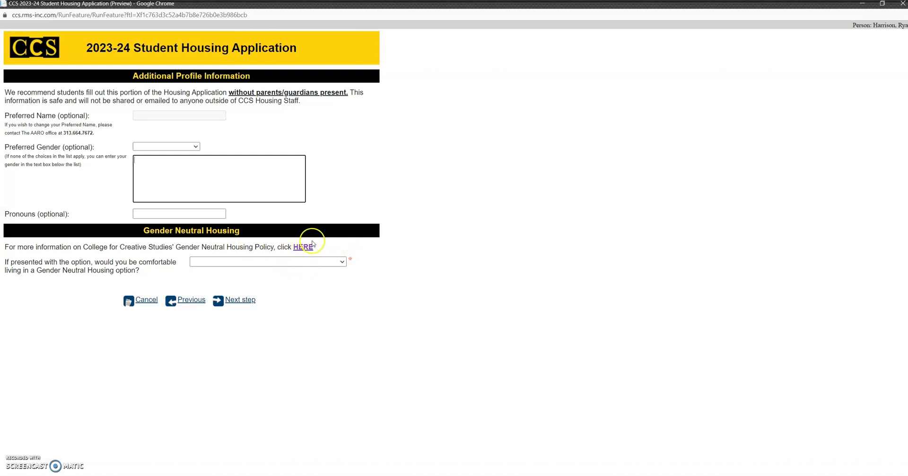
Answer Gender Neutral Housing with 'I would be comfortable in a gender-neutral space.'
left_click(269, 262)
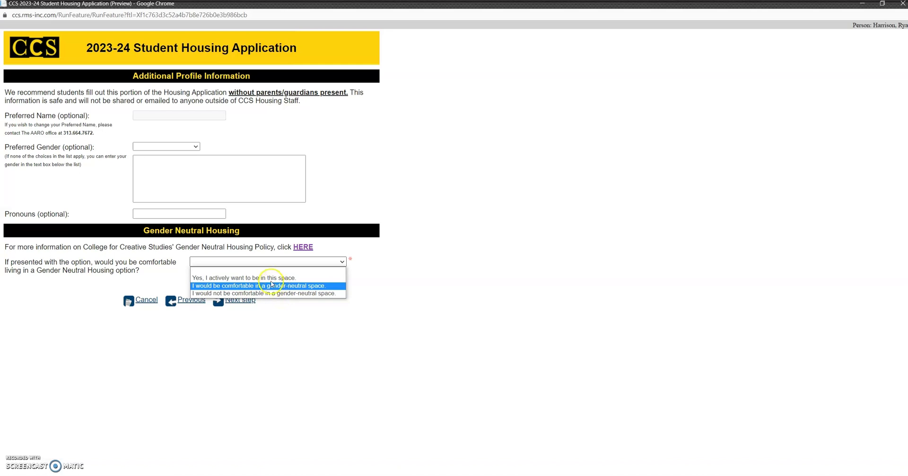
left_click(271, 277)
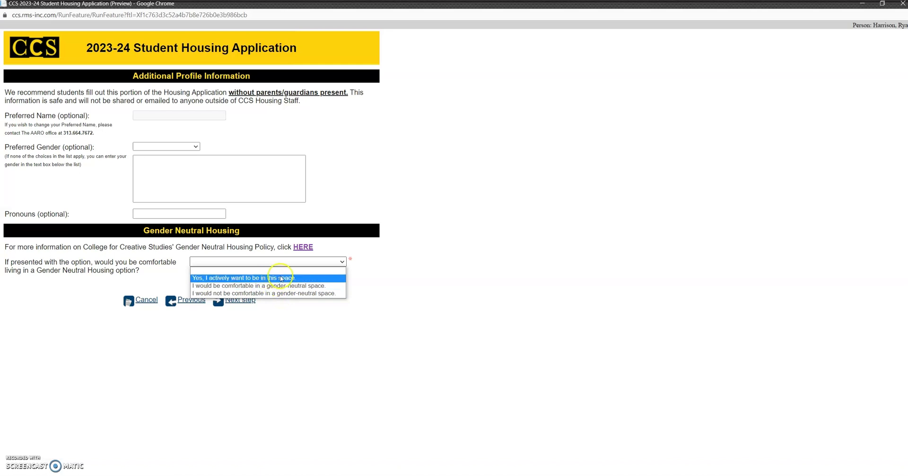
left_click(458, 277)
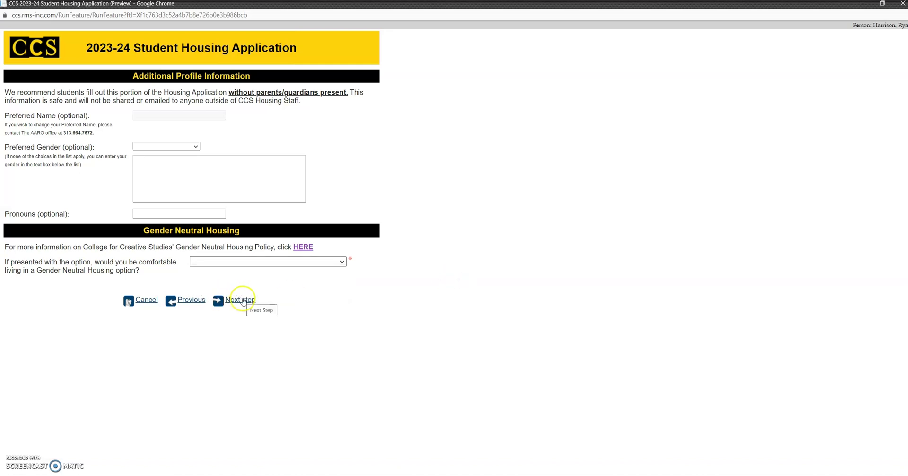
left_click(221, 299)
left_click(533, 72)
left_click(301, 262)
left_click(291, 285)
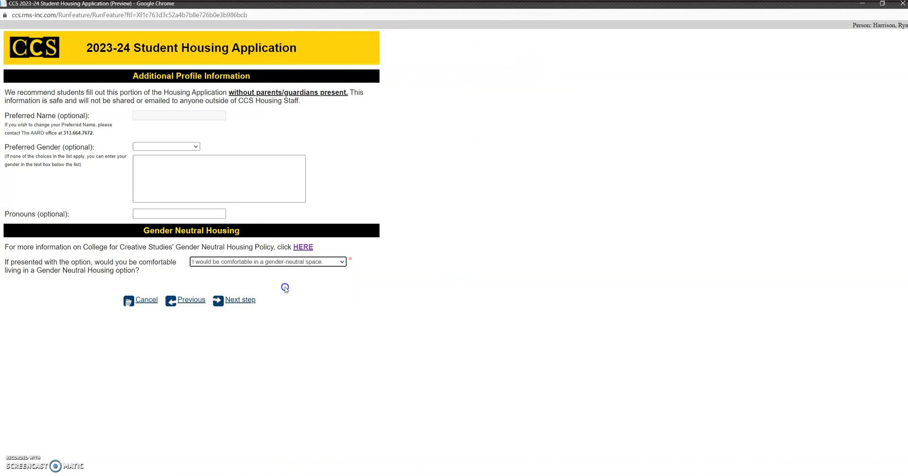
Answer Yes to seeking an ADA/Medical Accommodation
left_click(239, 300)
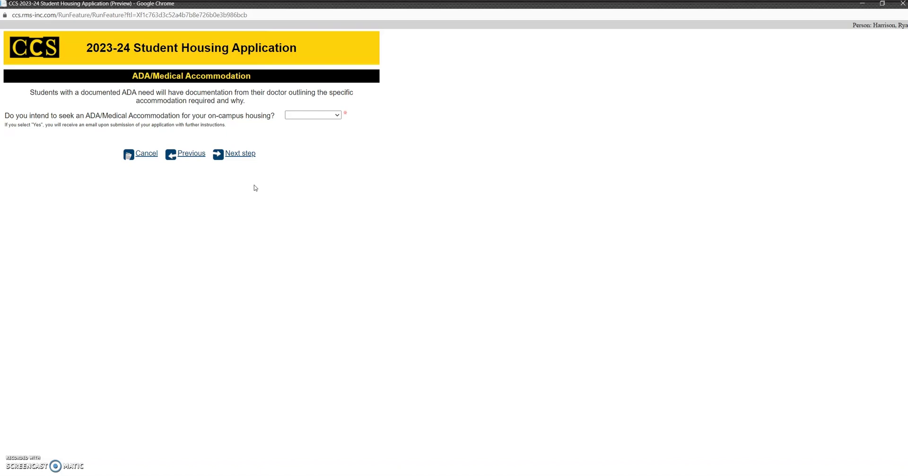
left_click(290, 115)
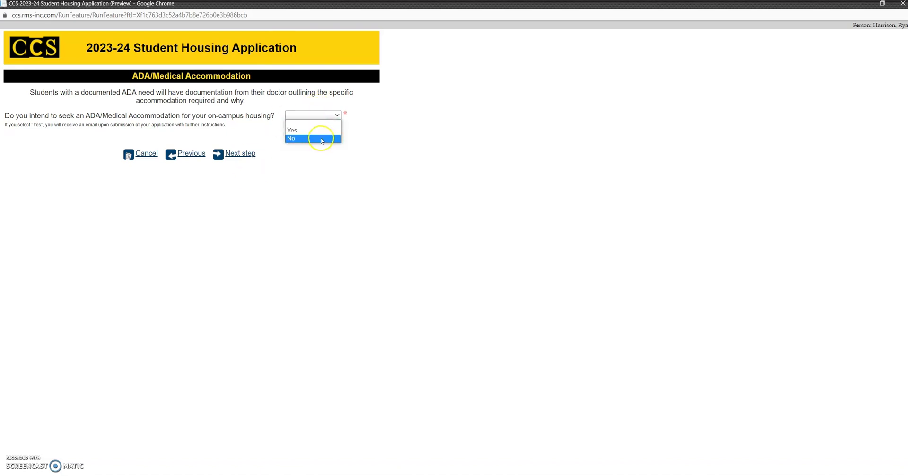
left_click(317, 135)
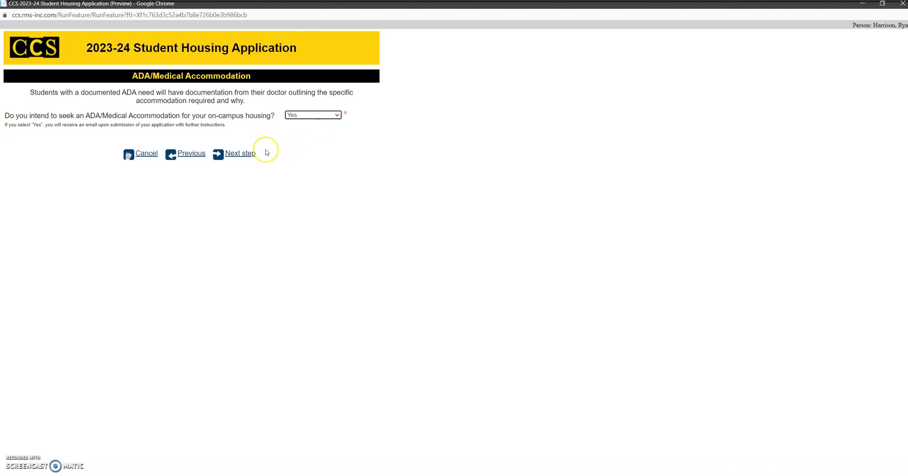
left_click(244, 155)
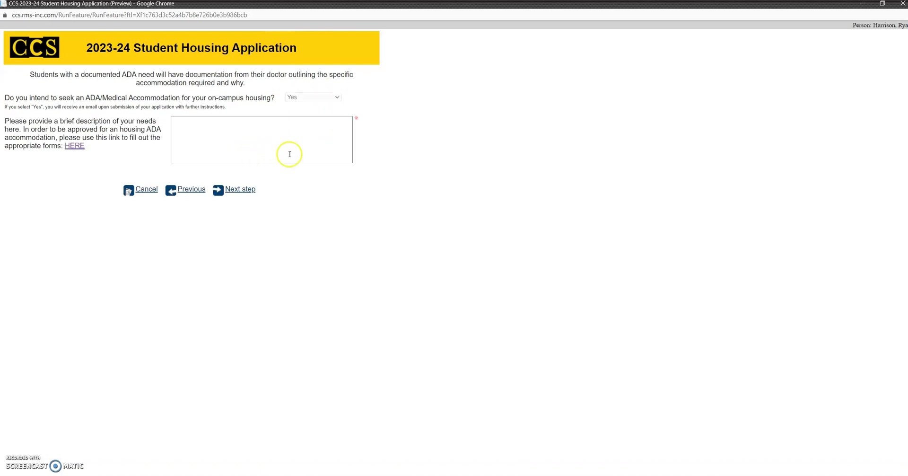
Place the cursor in the accommodation needs description box
left_click(265, 137)
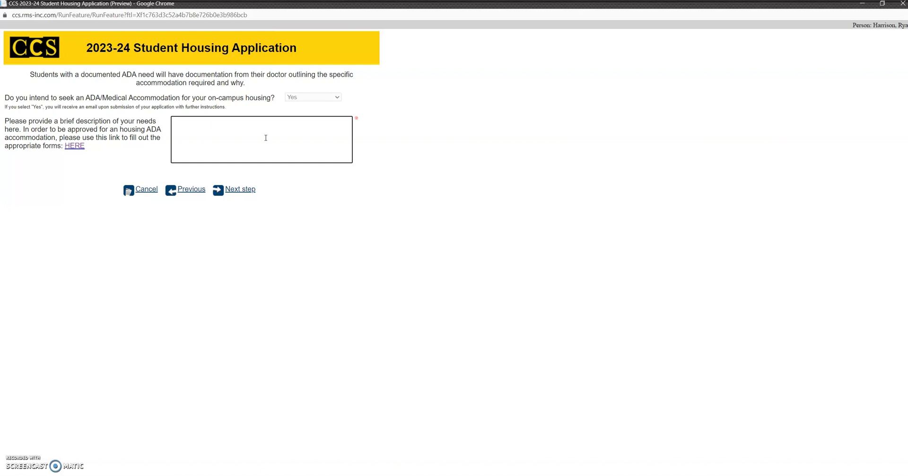
left_click(264, 137)
left_click(105, 140)
left_click(233, 186)
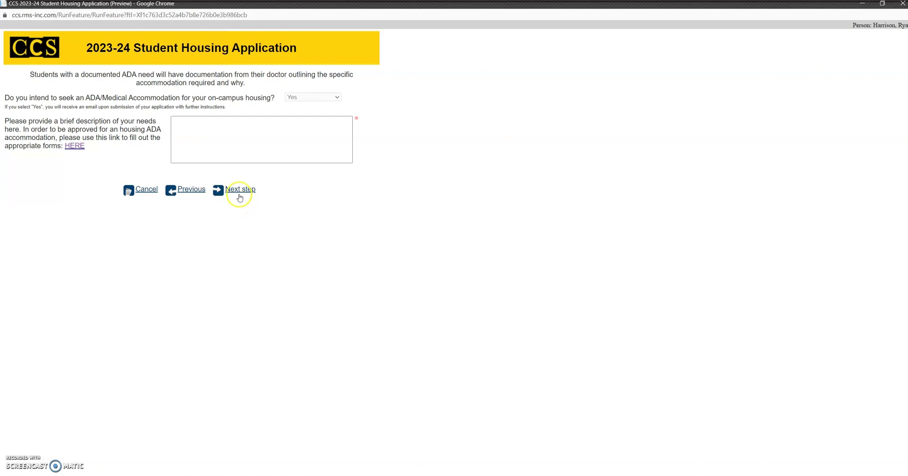
left_click(247, 139)
Enter '34t54g' as the accommodation needs and continue to Emergency Medical Information
type("34t54g")
left_click(236, 189)
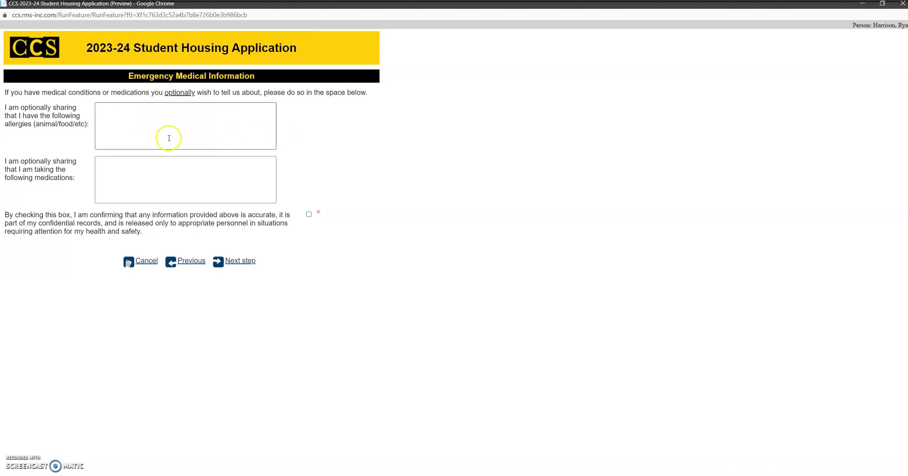
left_click(187, 121)
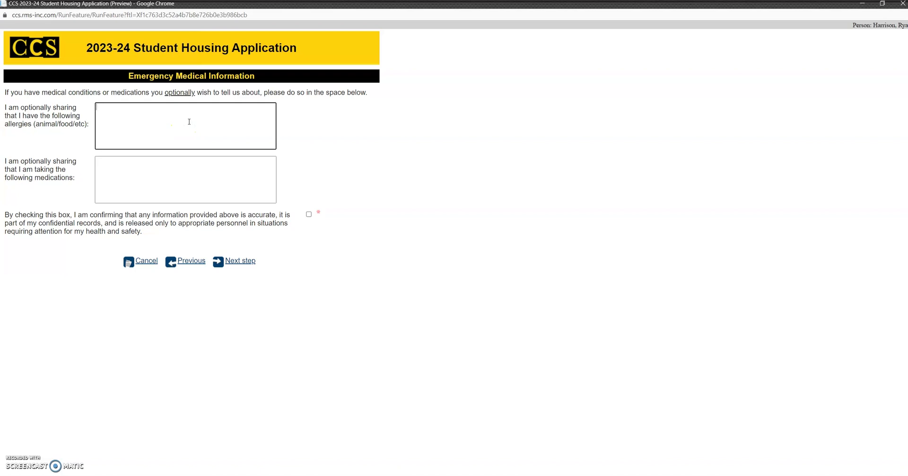
Leave the allergy and medication fields blank and check the accuracy confirmation box
left_click(188, 130)
left_click_drag(179, 116, 172, 176)
left_click(174, 176)
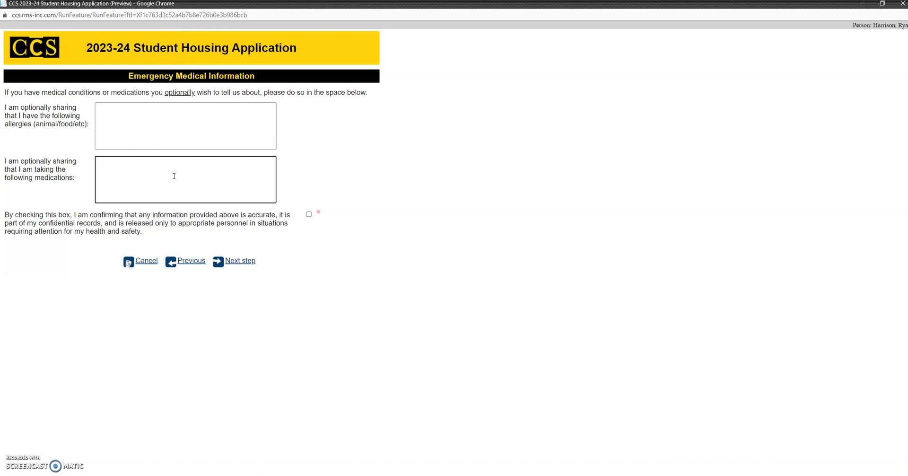
left_click(309, 214)
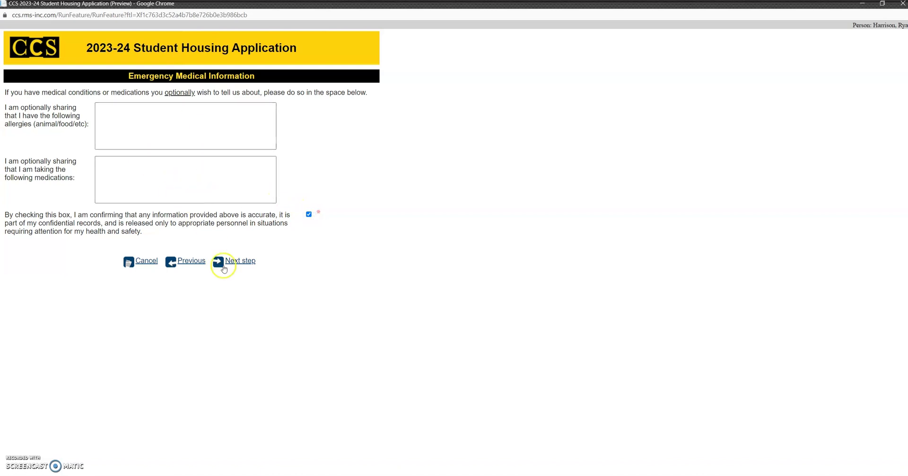
Answer Yes to bedtime, guests, cleaning, weekend socializing and sharing belongings, then continue
left_click(239, 261)
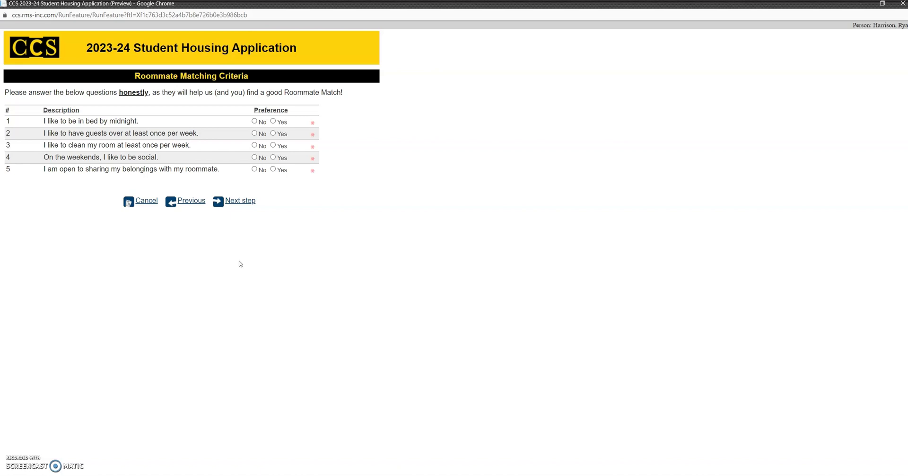
left_click(242, 288)
left_click(273, 121)
left_click(274, 134)
left_click(273, 145)
left_click(273, 157)
left_click(274, 169)
left_click(240, 201)
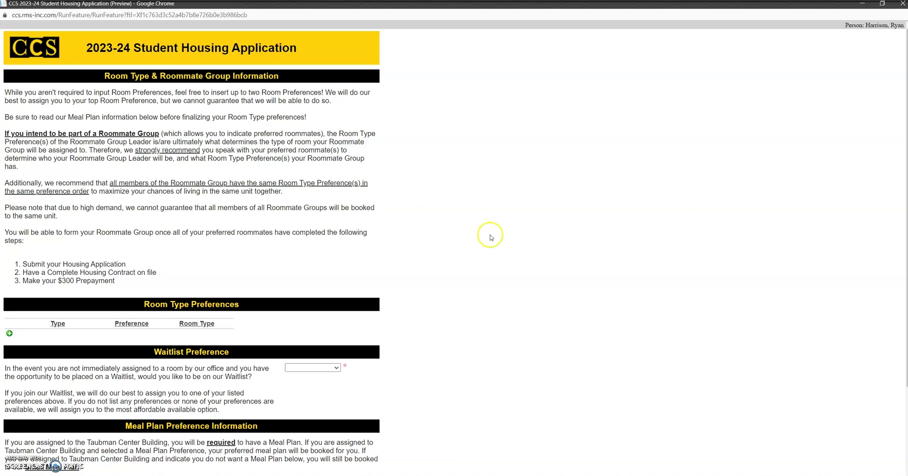
scroll(224, 193, "down", 1)
scroll(224, 193, "up", 1)
scroll(236, 248, "down", 1)
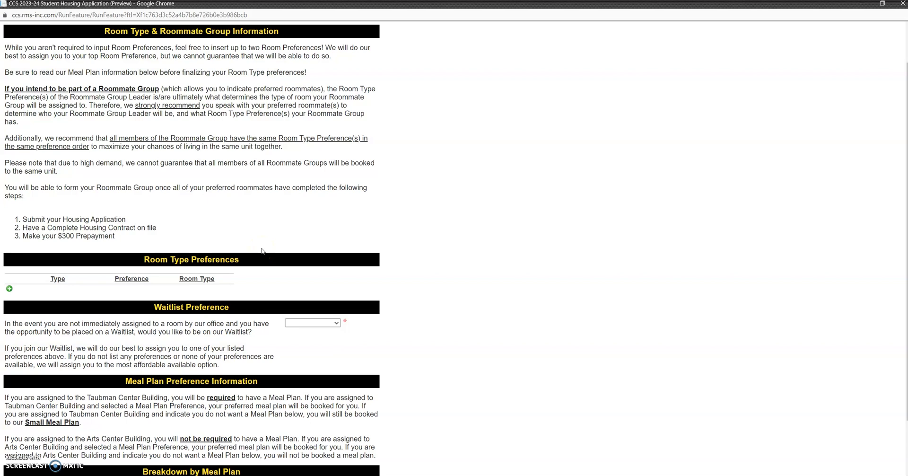
scroll(255, 235, "down", 2)
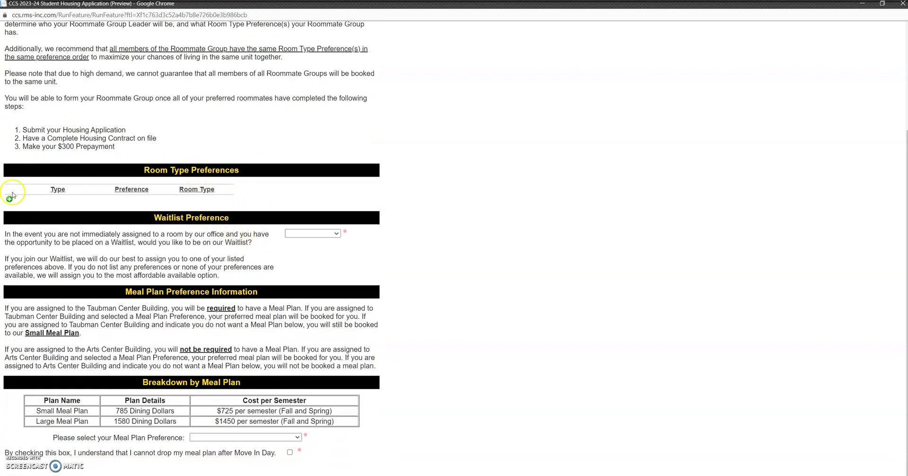
left_click(10, 197)
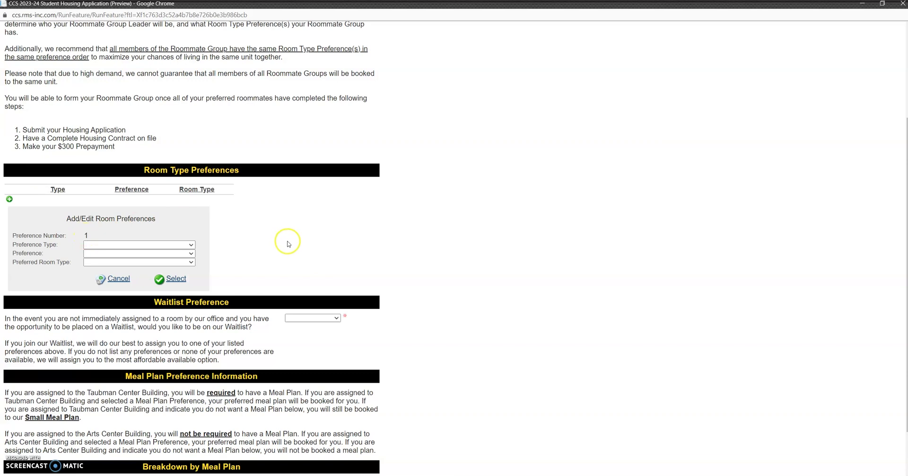
left_click(108, 245)
left_click(107, 260)
left_click(107, 253)
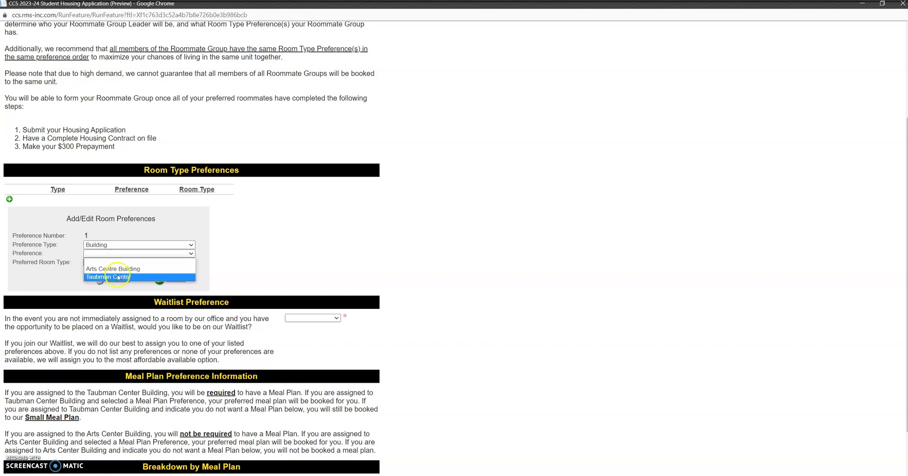
left_click(119, 269)
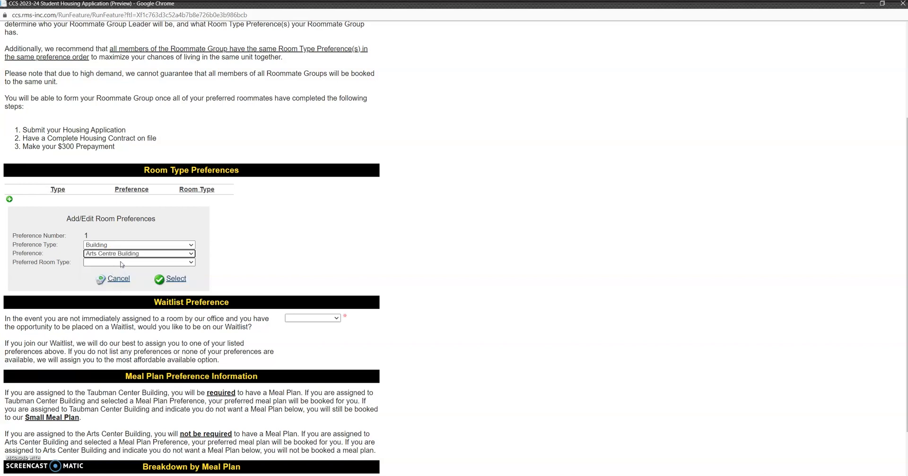
left_click(121, 263)
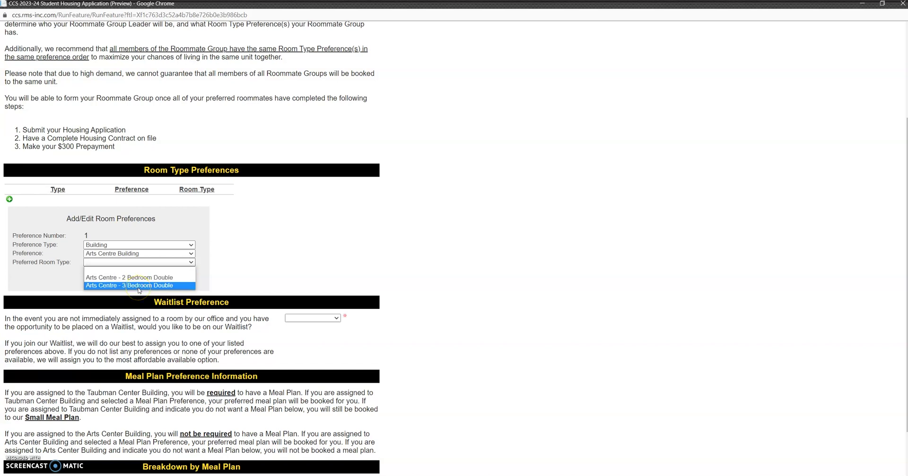
left_click(139, 286)
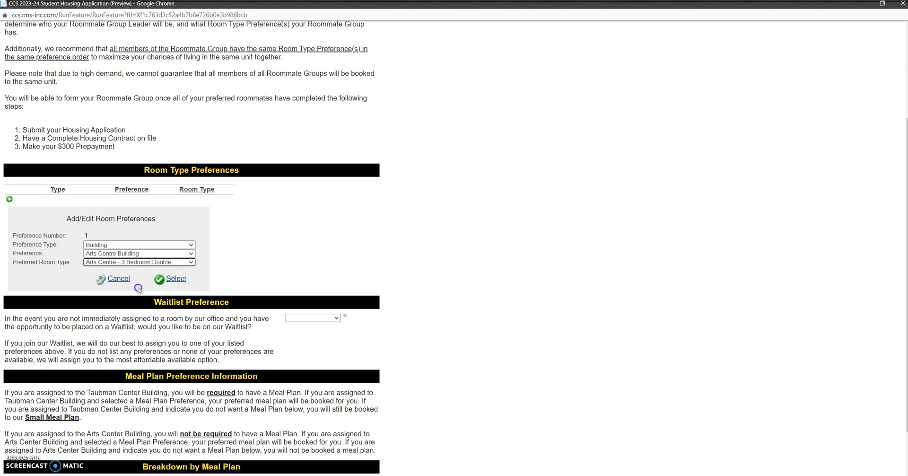
left_click(174, 280)
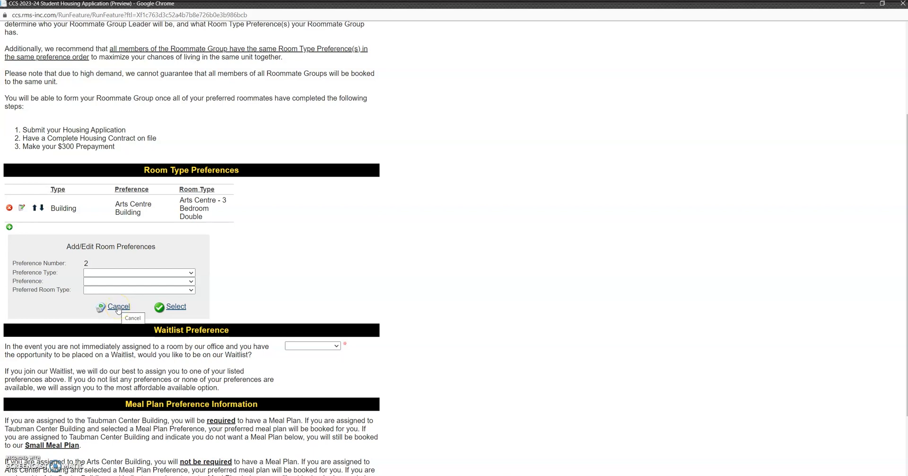
left_click(119, 307)
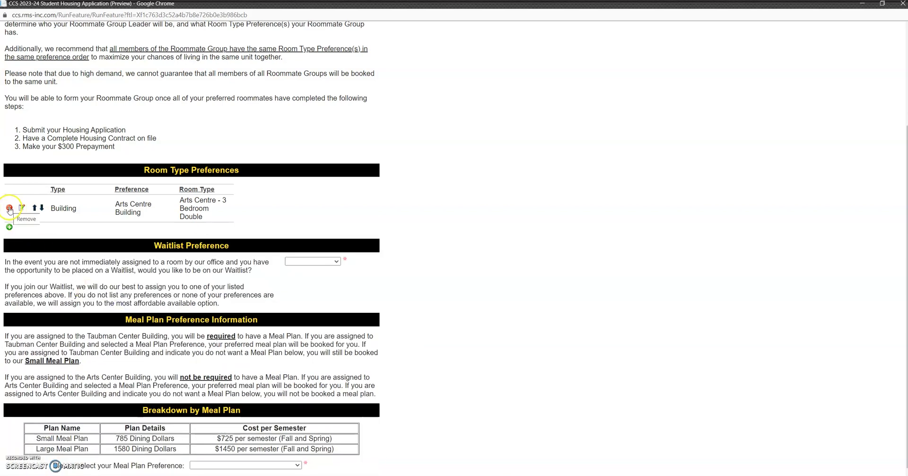
left_click(9, 208)
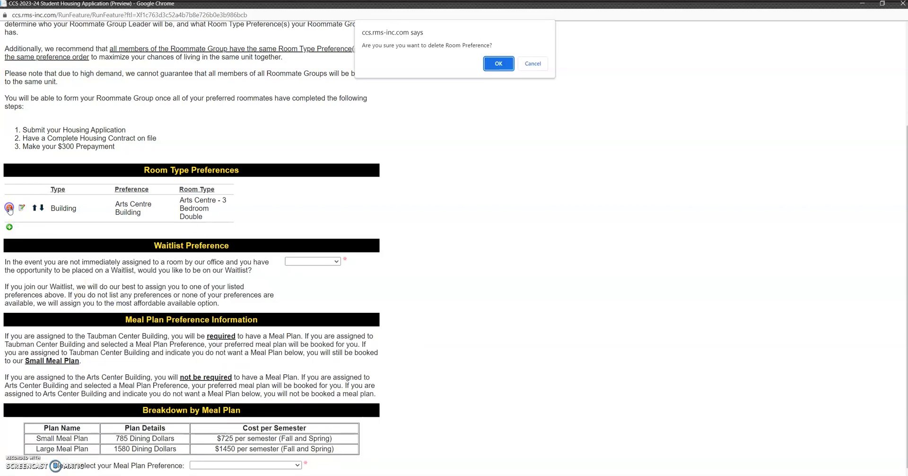
left_click(498, 66)
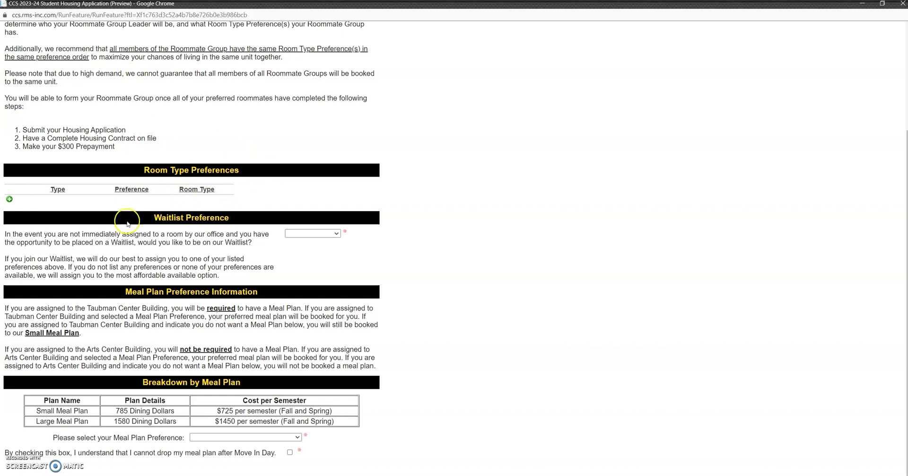
Set the Waitlist Preference to Yes
left_click(202, 217)
left_click(300, 235)
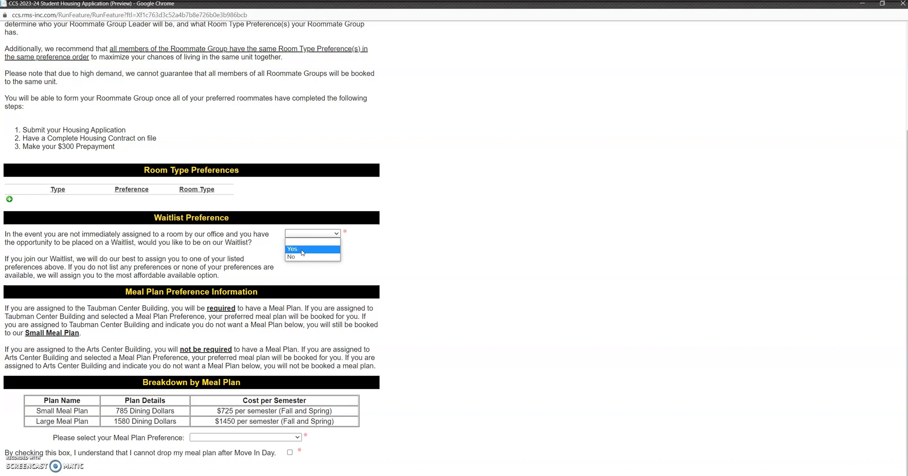
left_click(302, 250)
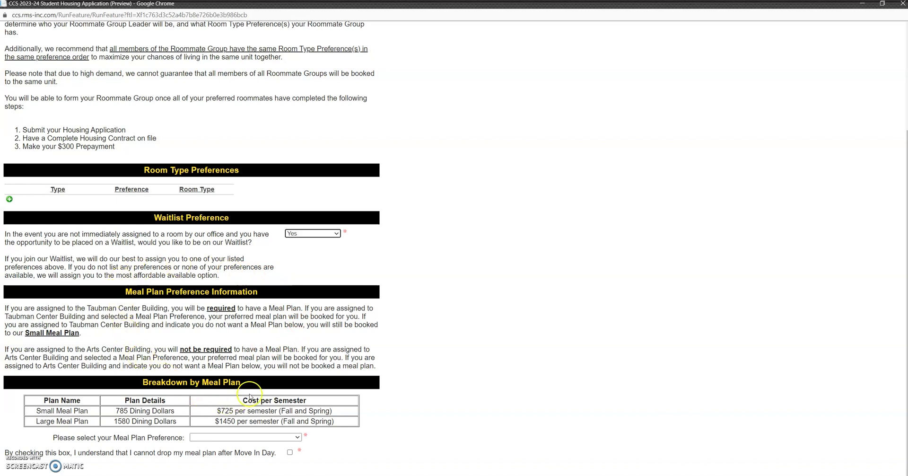
Pick No Meal Plan from the Meal Plan Preference dropdown
left_click(262, 437)
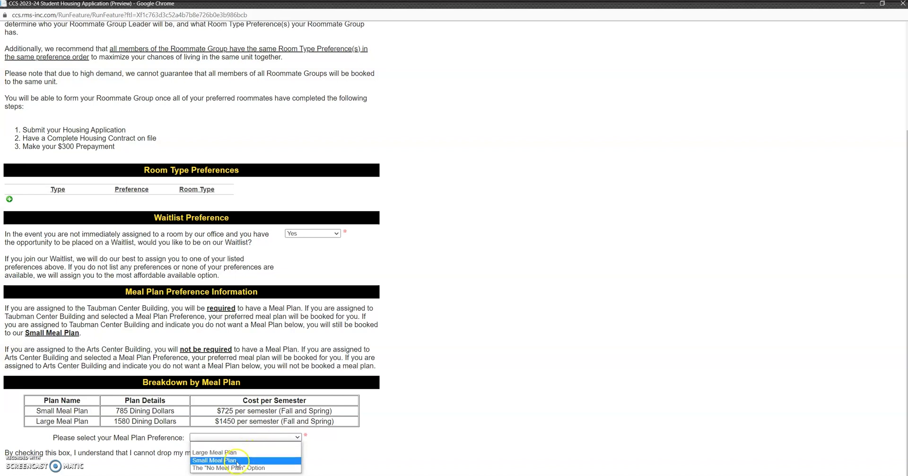
left_click(355, 462)
left_click(277, 437)
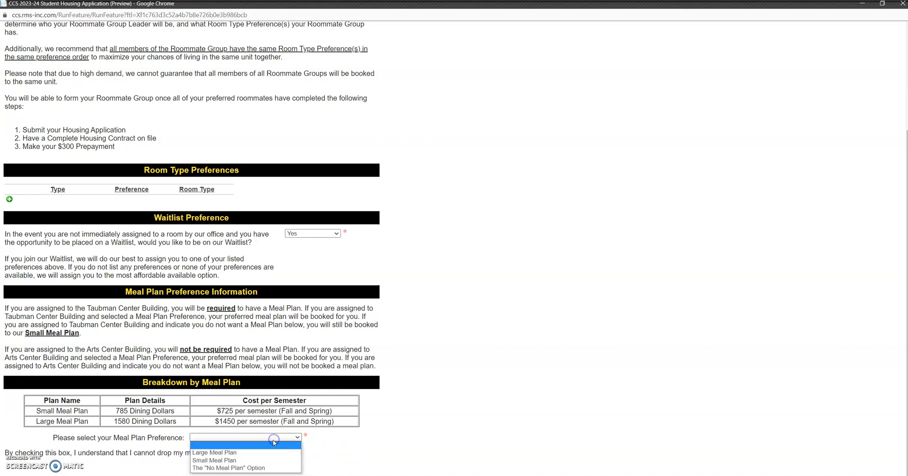
left_click(252, 468)
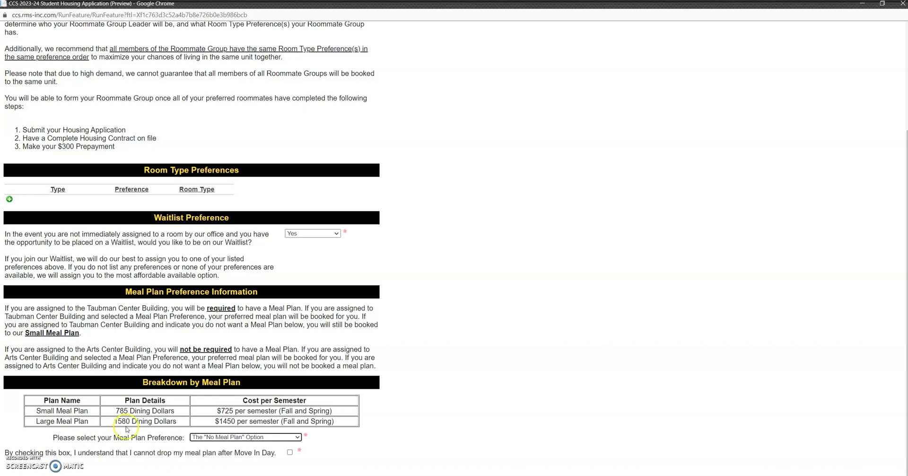
Switch to the Large Meal Plan and acknowledge it can't be dropped after Move In Day
left_click(211, 438)
left_click(212, 453)
left_click(223, 451)
left_click(289, 452)
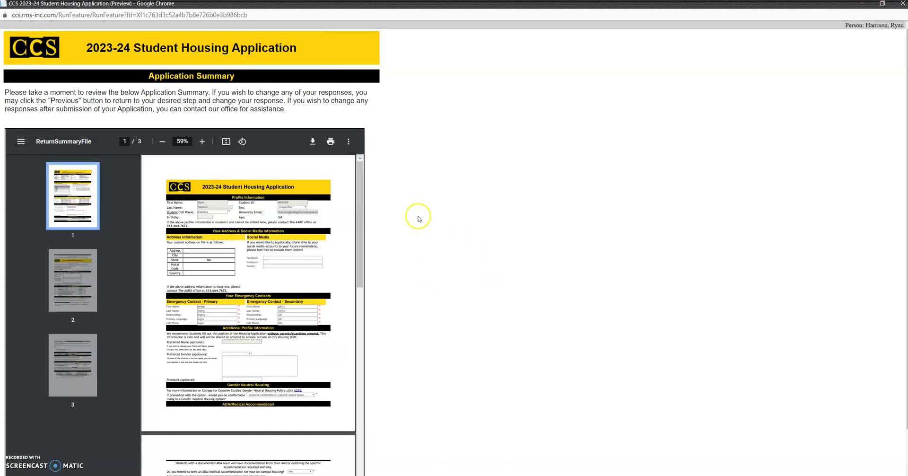
Scroll through pages 1–3 of the application summary PDF to review the responses
scroll(388, 183, "down", 1)
scroll(387, 183, "down", 1)
scroll(387, 184, "up", 2)
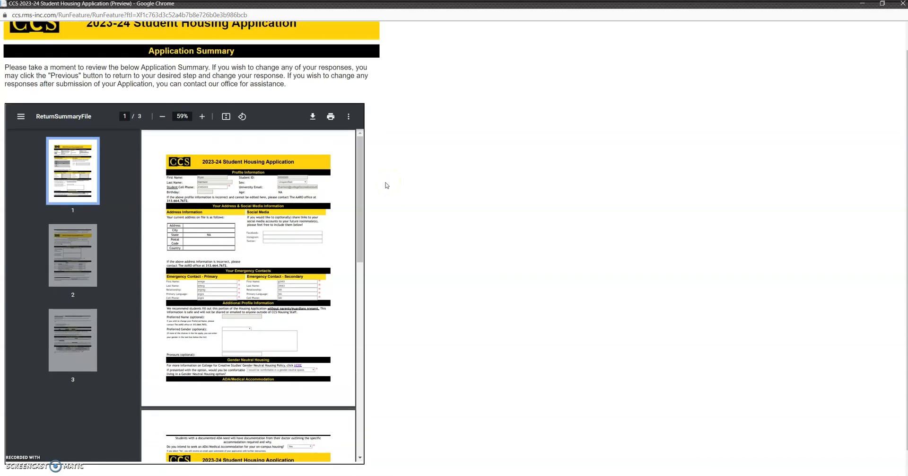
scroll(265, 203, "down", 6)
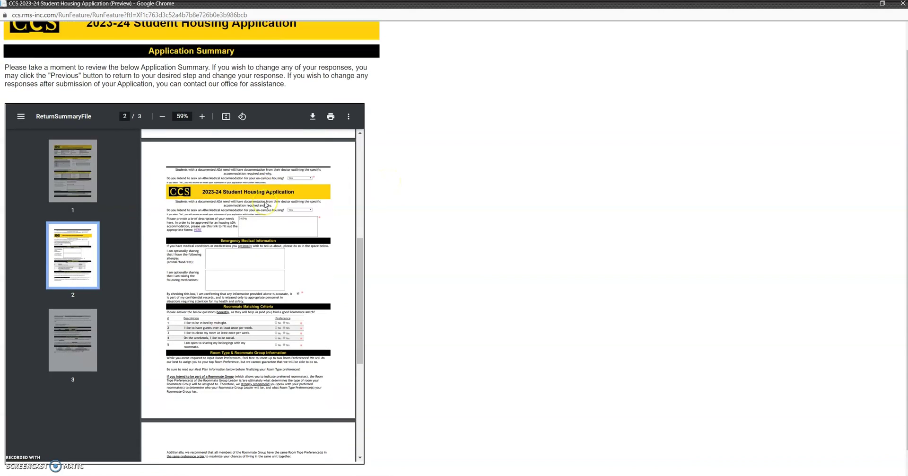
scroll(265, 203, "down", 5)
scroll(418, 266, "down", 1)
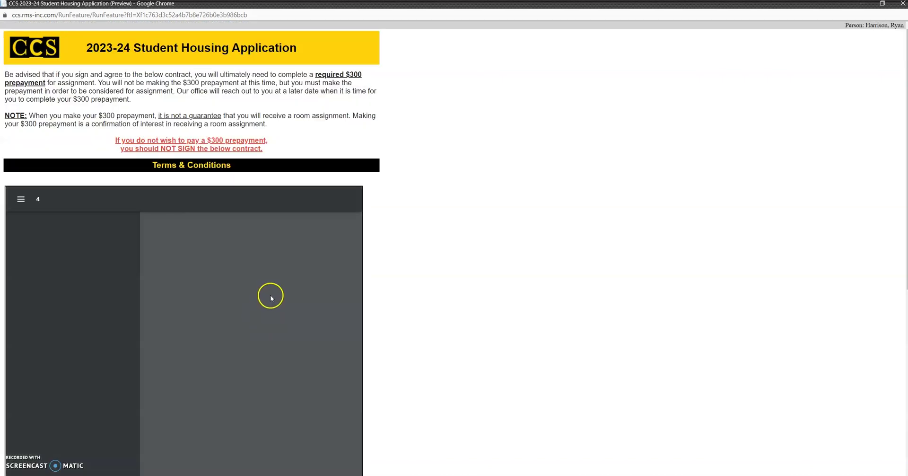
Review the Terms & Conditions contract, then agree to sign and submit the 2023-24 application
scroll(430, 221, "down", 7)
scroll(426, 219, "up", 7)
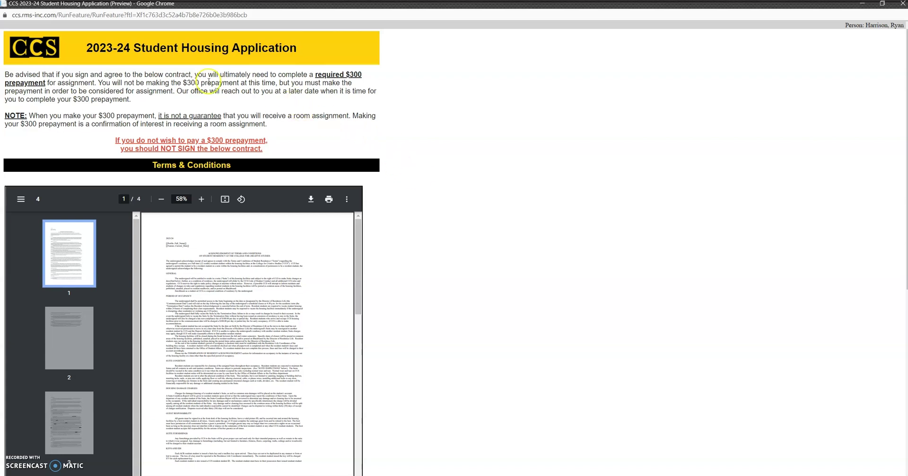
scroll(249, 318, "down", 10)
scroll(254, 323, "down", 12)
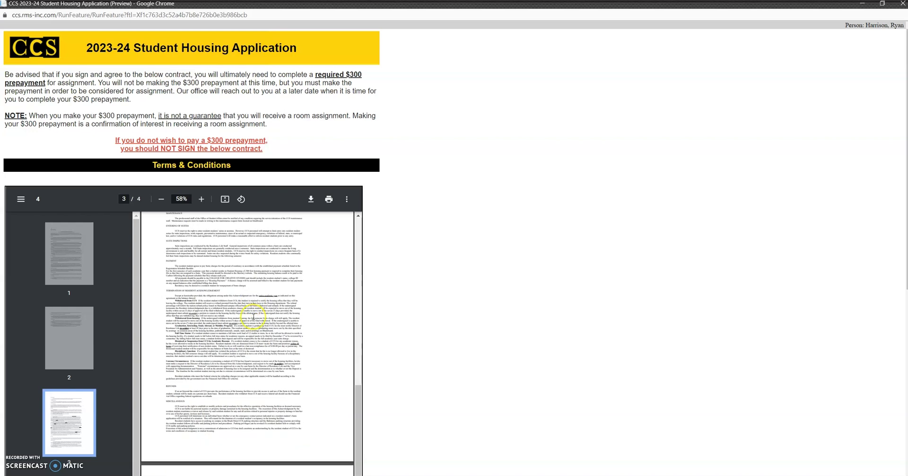
scroll(252, 318, "down", 6)
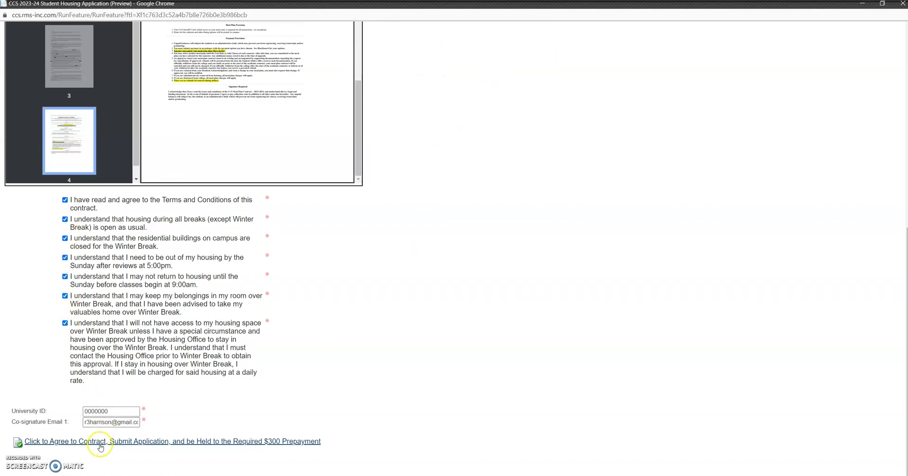
left_click(98, 440)
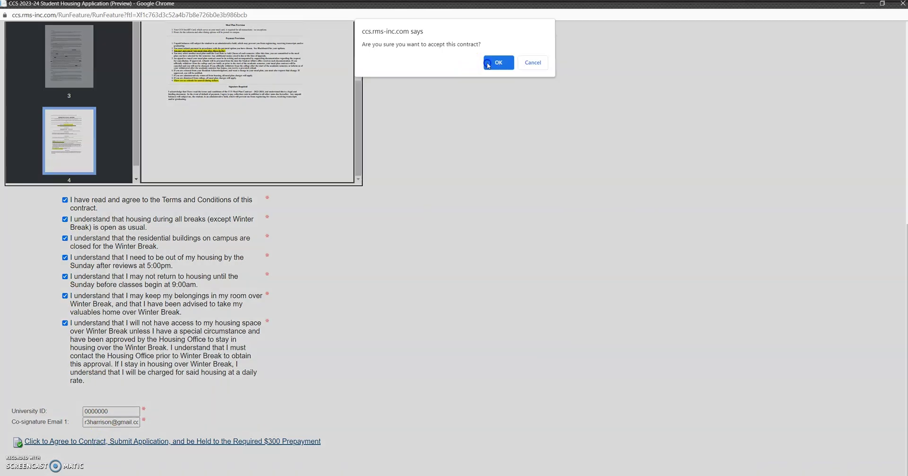
left_click(488, 65)
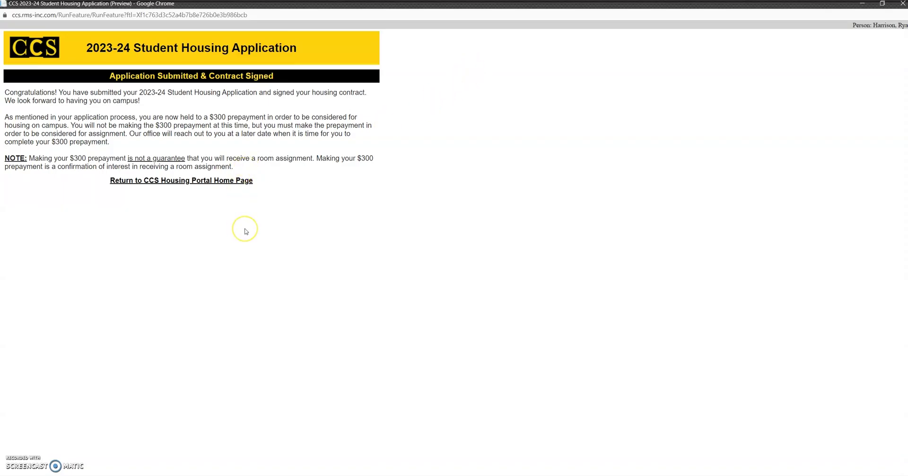